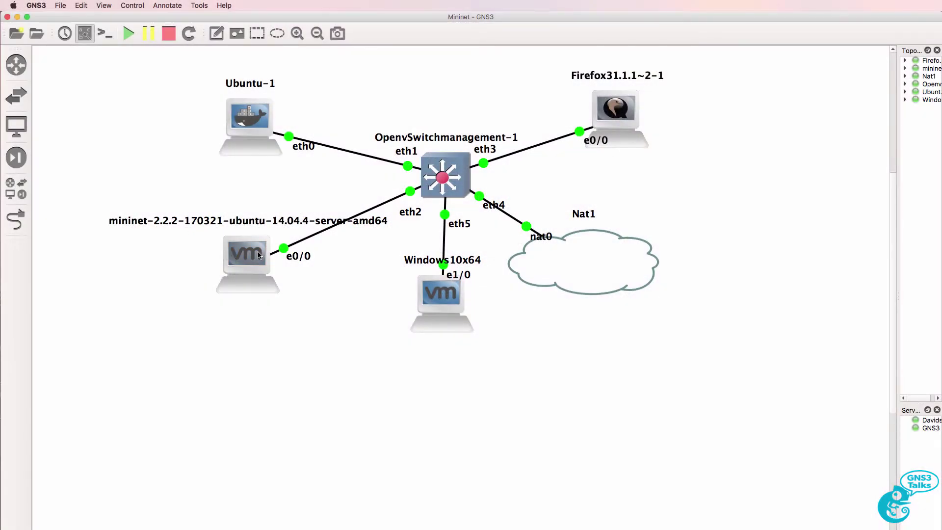
Stop the mininet VM and select it in the VMware Fusion library
right_click(258, 255)
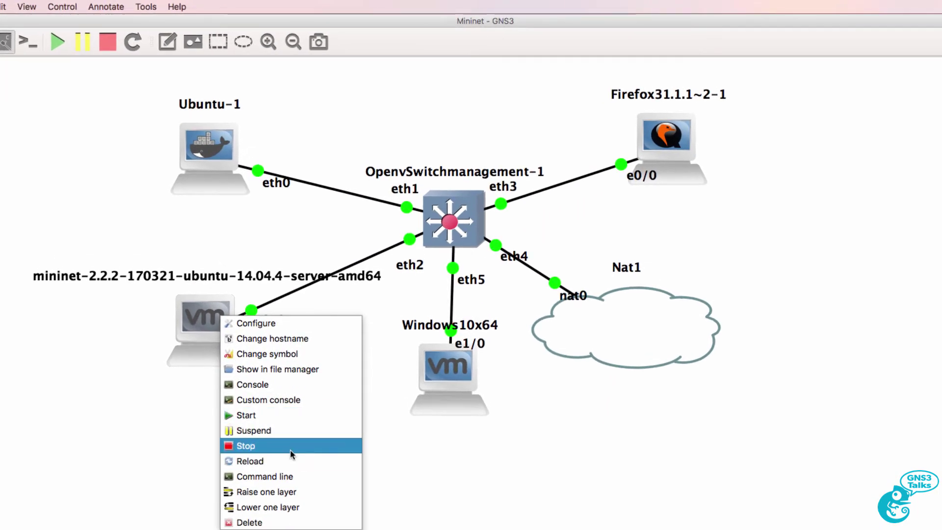
left_click(289, 446)
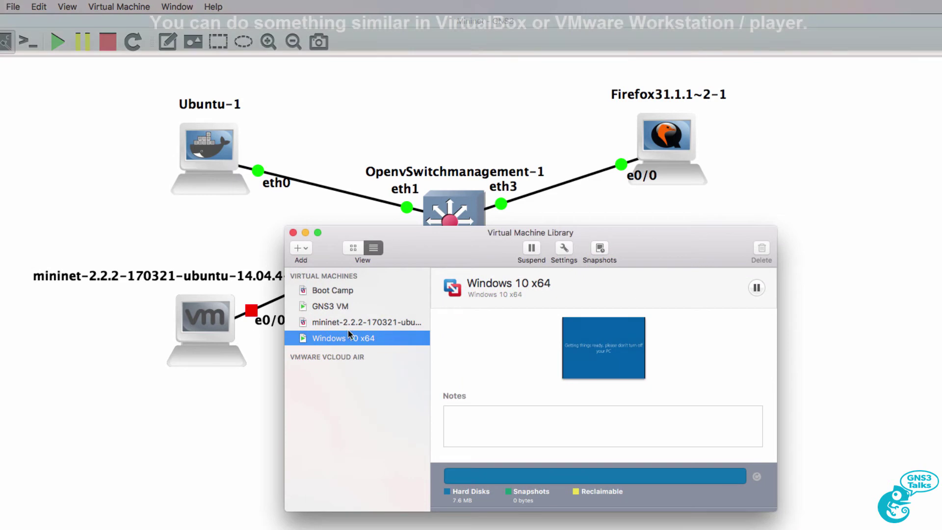
left_click(348, 323)
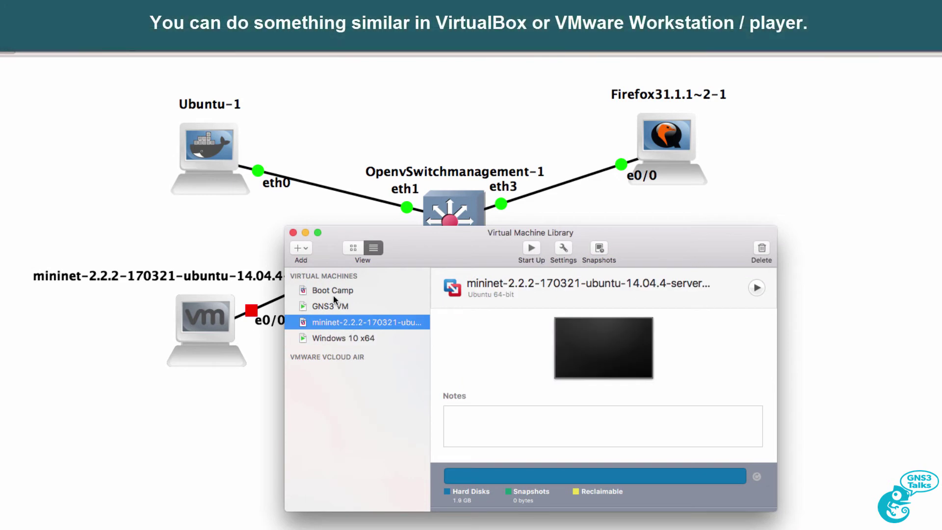
Give the mininet VM 4 processor cores and 4024 MB of memory, then close Settings
left_click(563, 251)
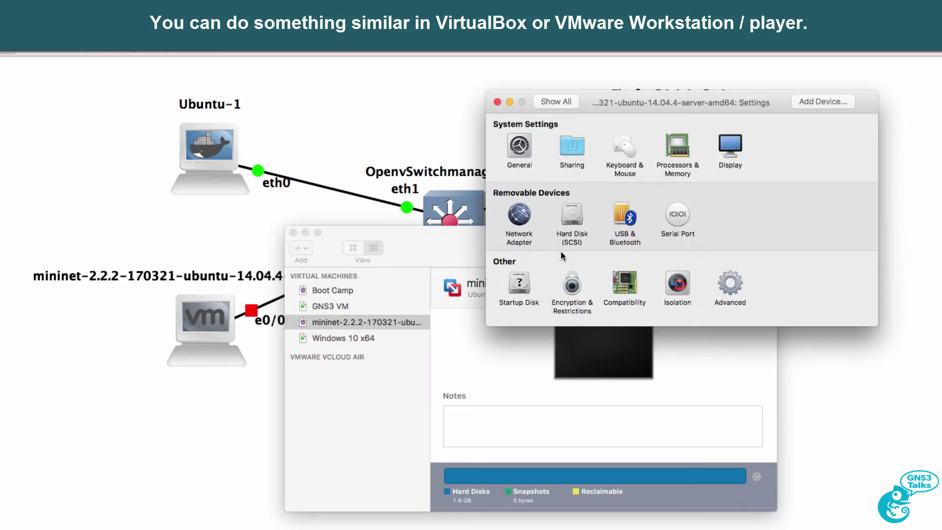
left_click(665, 161)
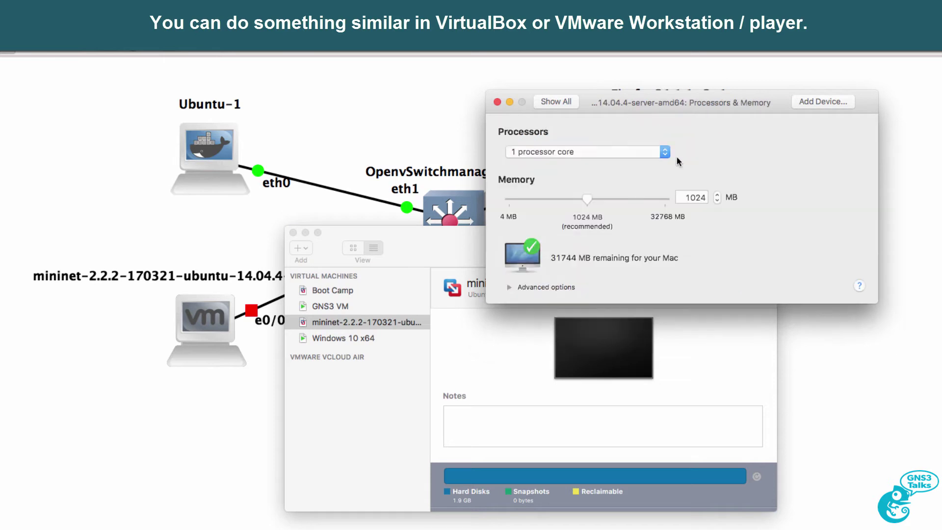
left_click(644, 151)
left_click(620, 184)
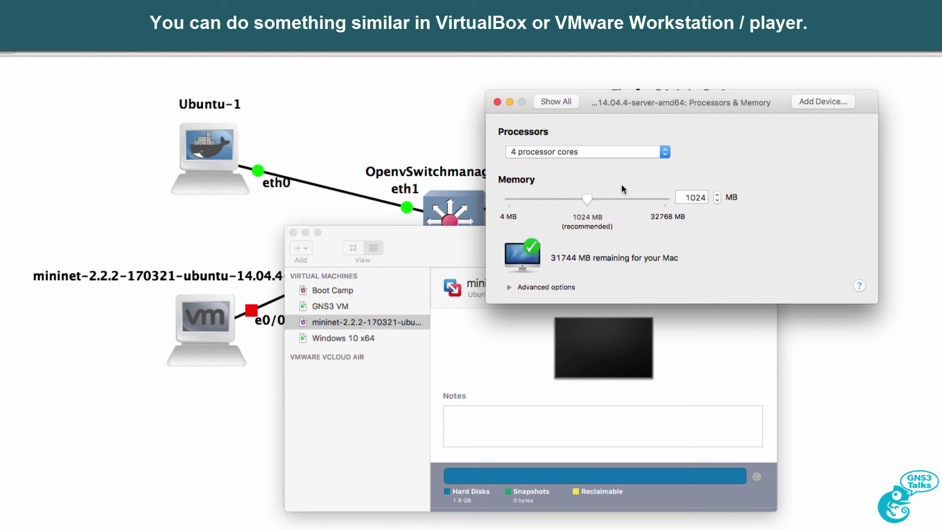
left_click(690, 198)
left_click(551, 101)
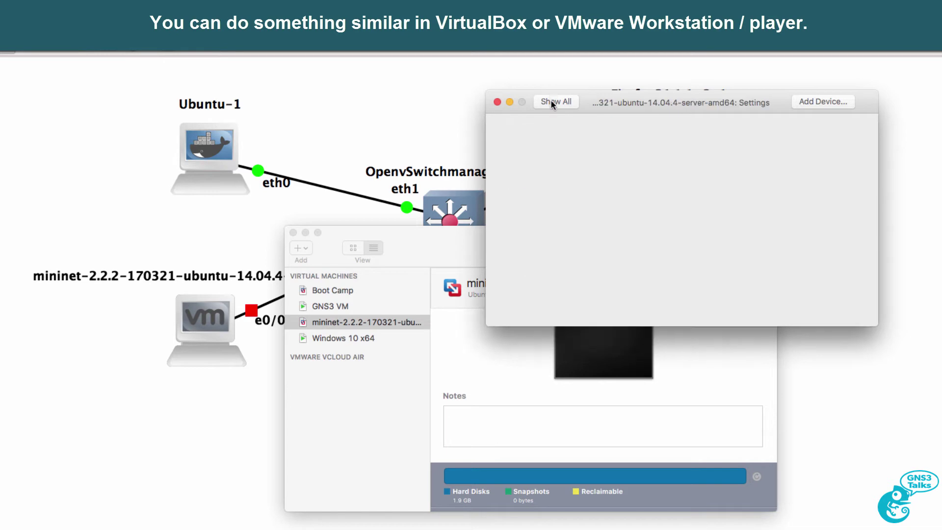
left_click(677, 146)
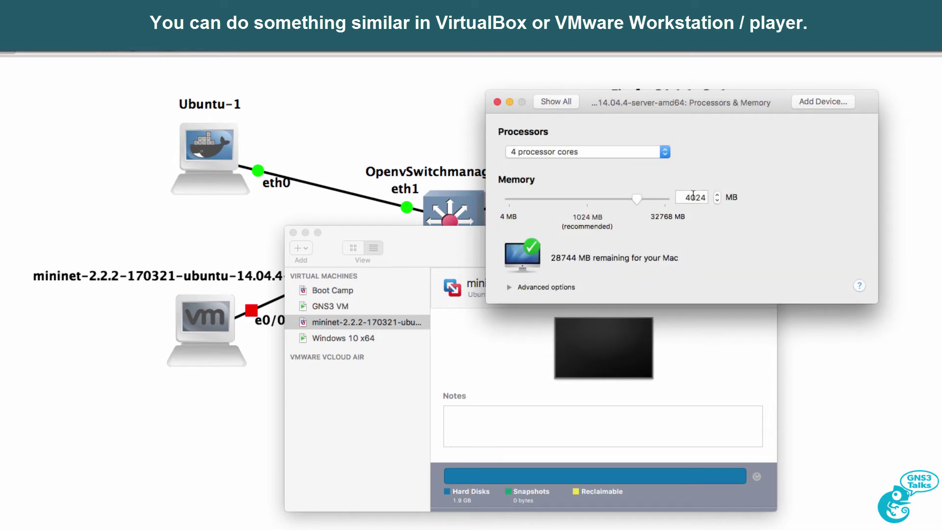
left_click(498, 101)
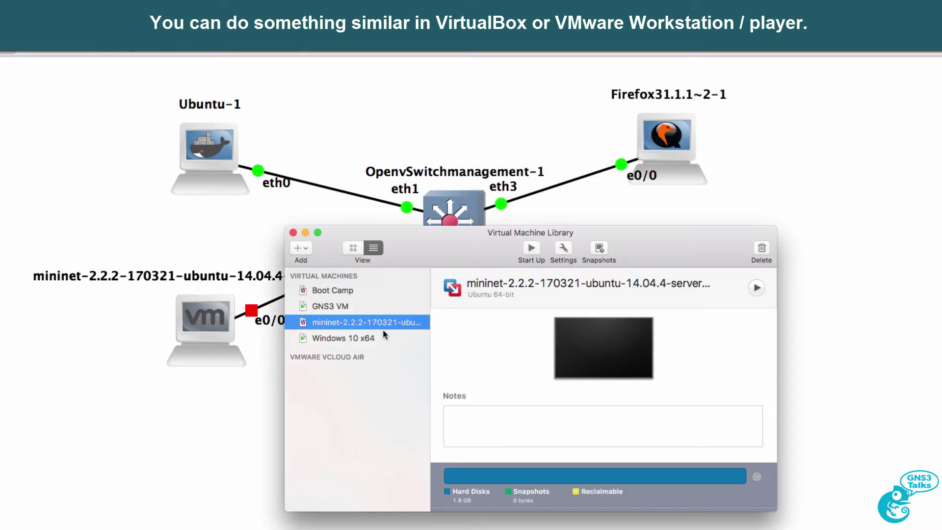
Start the mininet VM from the GNS3 topology and hide its VMware console window
left_click(224, 381)
right_click(216, 334)
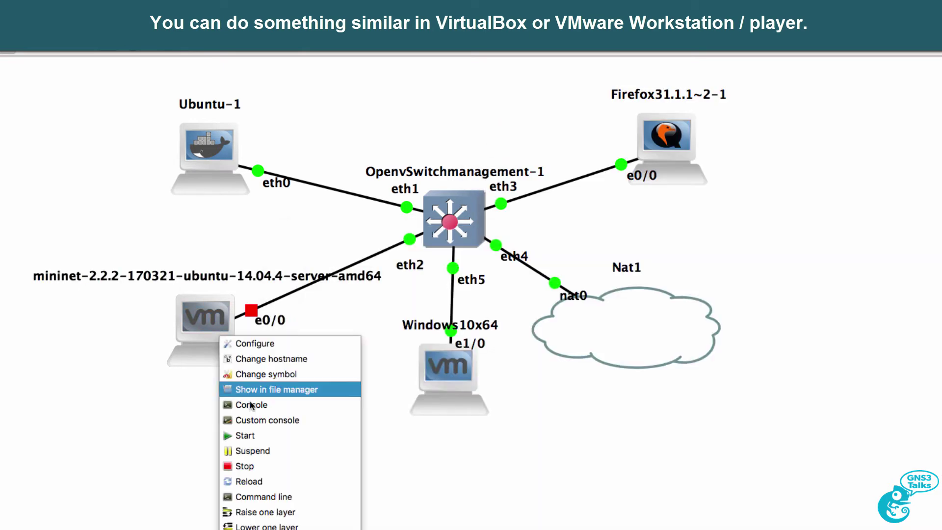
left_click(252, 436)
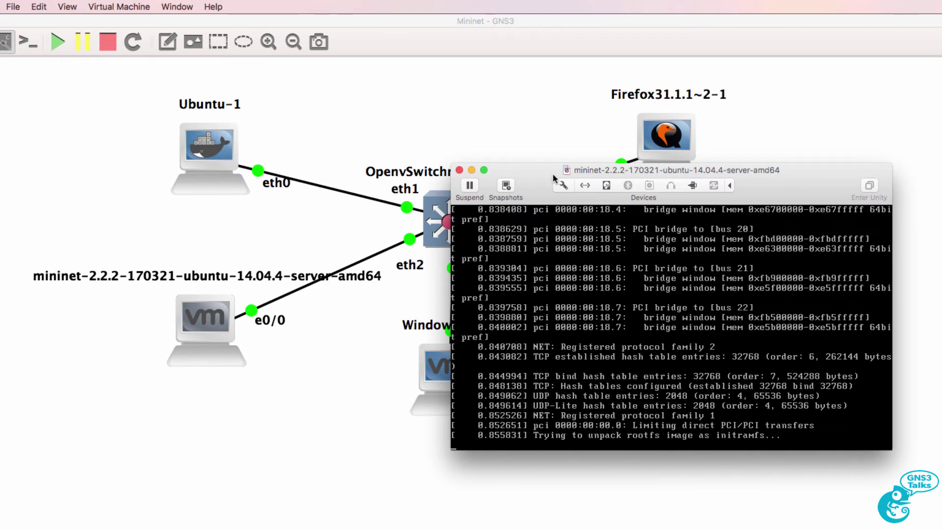
left_click(270, 407)
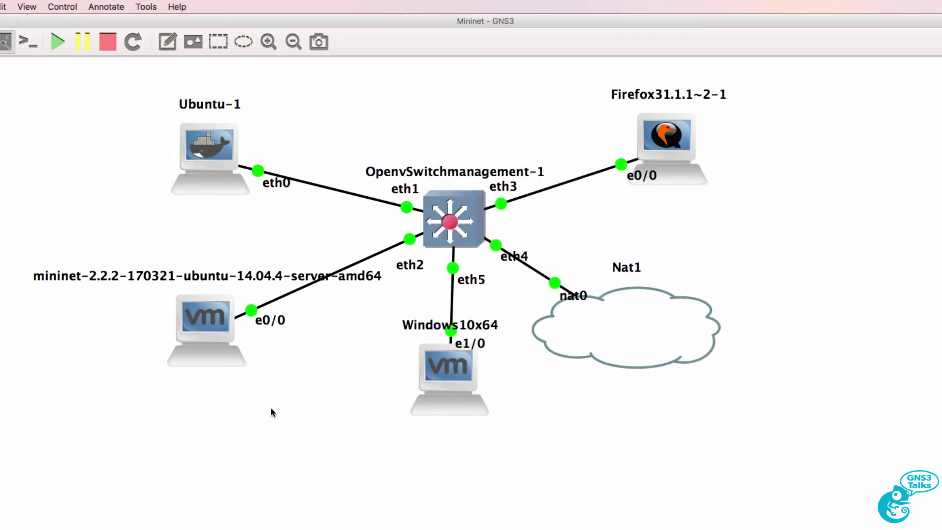
right_click(195, 345)
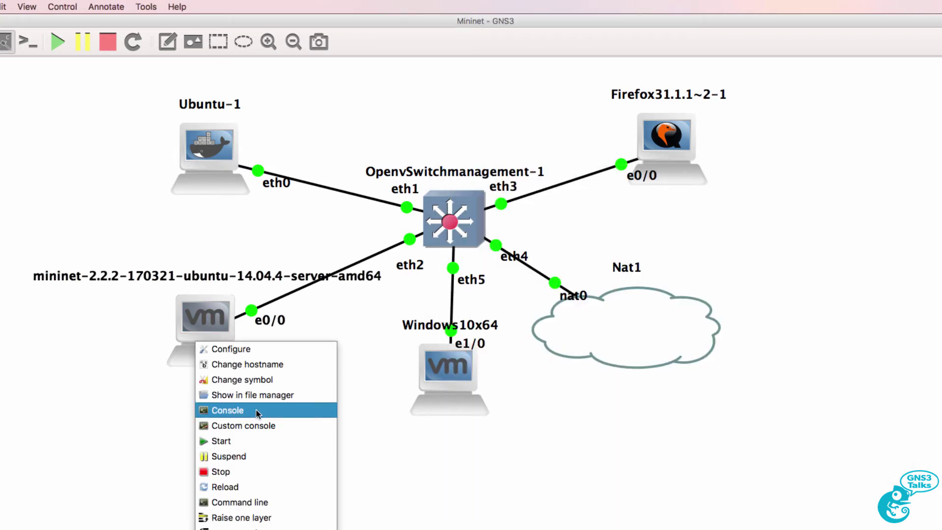
Open a Terminal console session to the mininet VM and bring up the login prompt
left_click(258, 410)
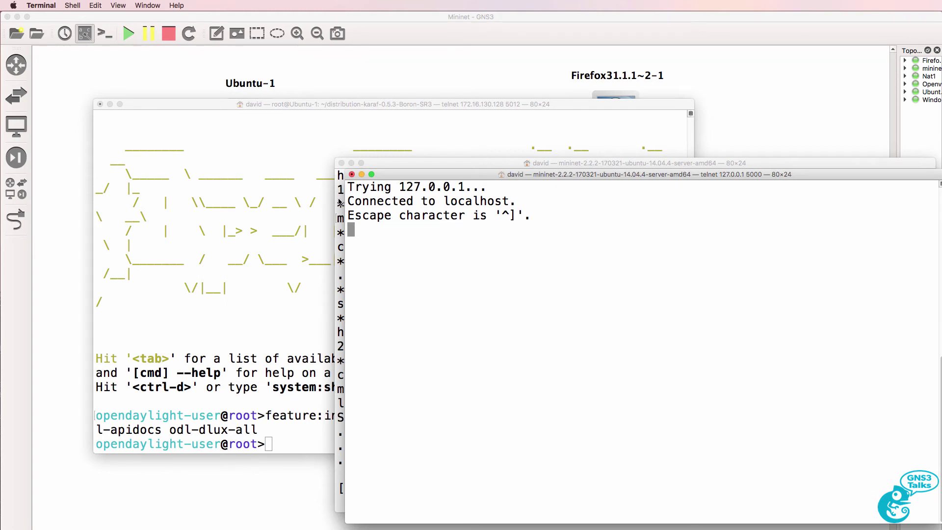
key("Return")
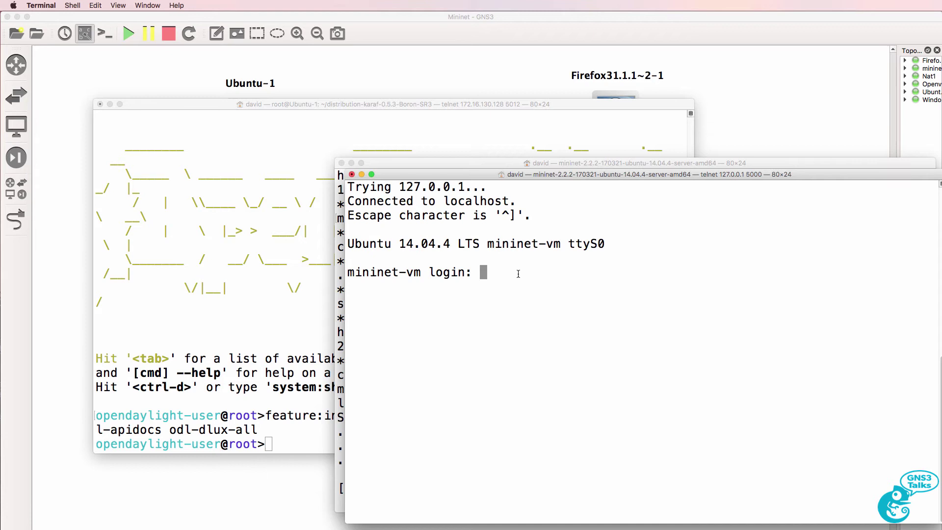
left_click_drag(597, 174, 584, 167)
Log into the mininet VM, retrying after a mistyped username, and clear the screen
type("m")
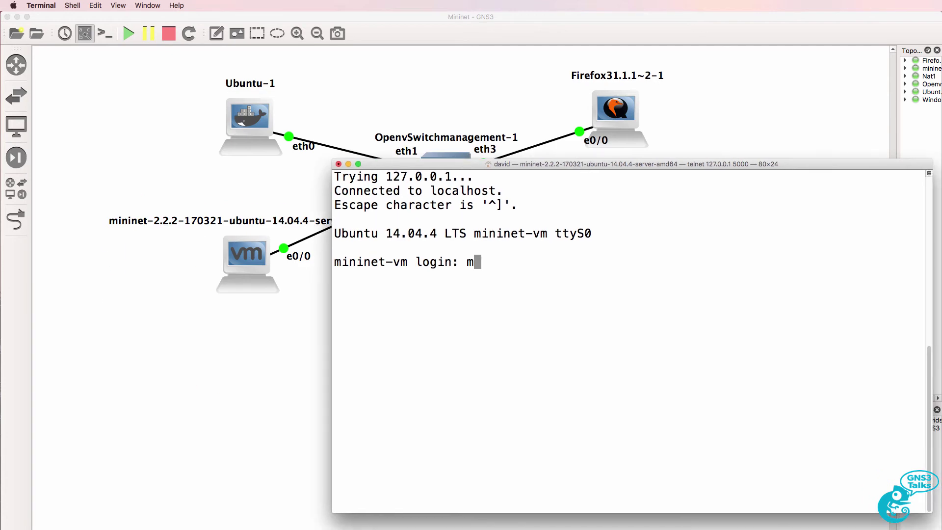
type("ininry")
key("Return")
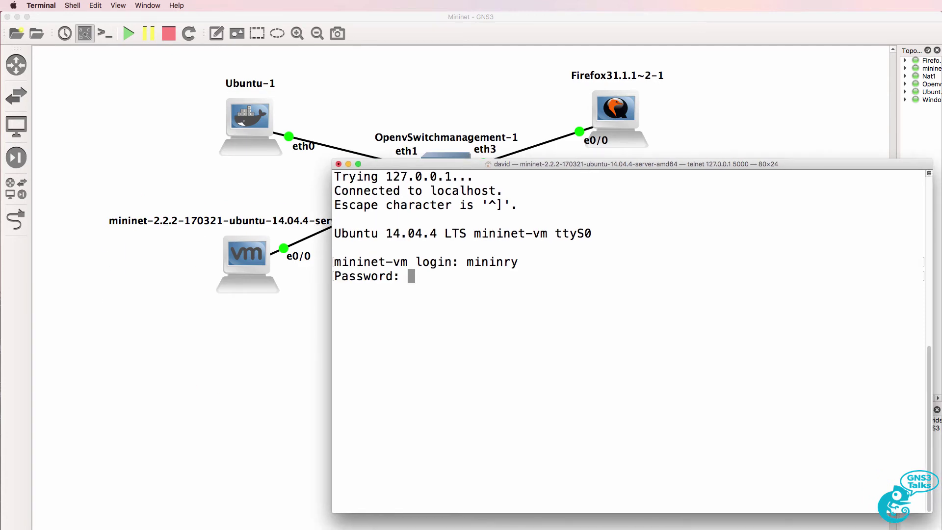
key("ctrl+c")
key("Return")
type("mininet-vm login: mininet")
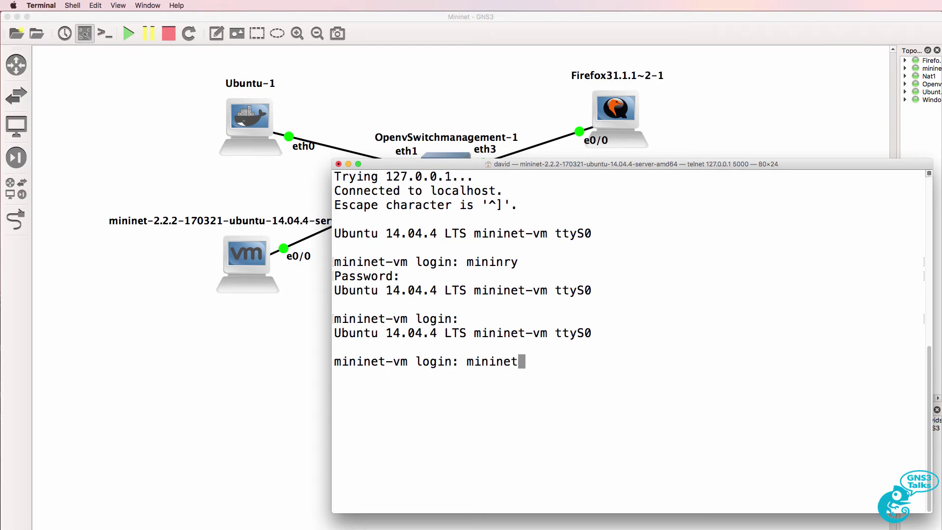
key("Return")
key("Return")
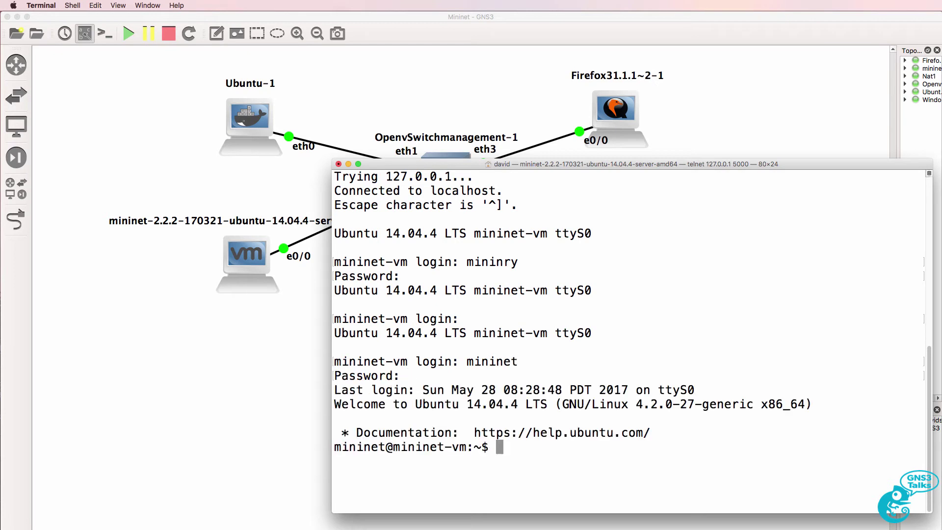
type("clear")
key("Return")
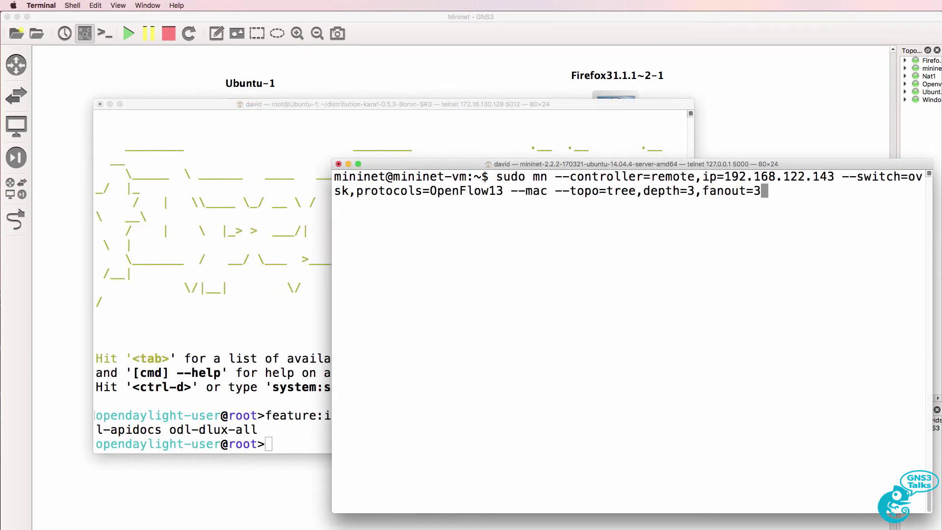
Launch the depth-3, fanout-3 Mininet tree on the remote controller and run pingall (0% dropped)
key("Return")
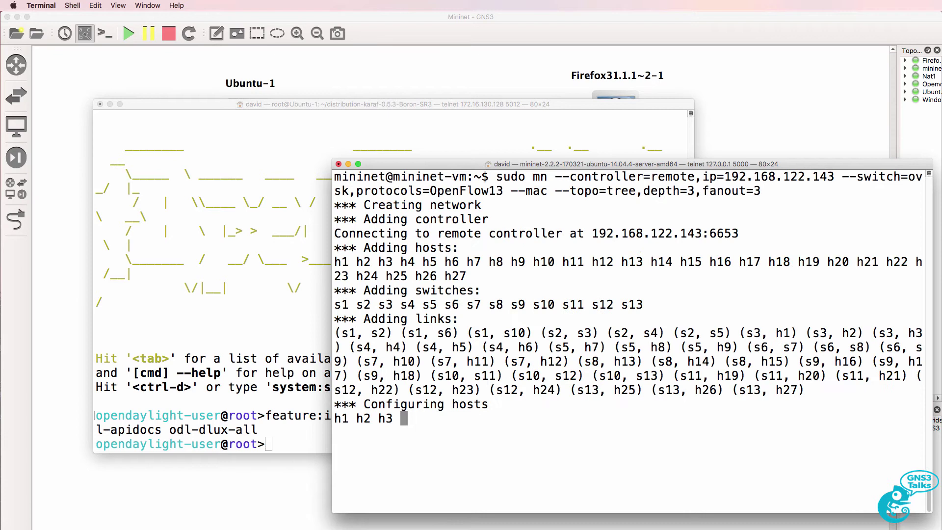
type("pin")
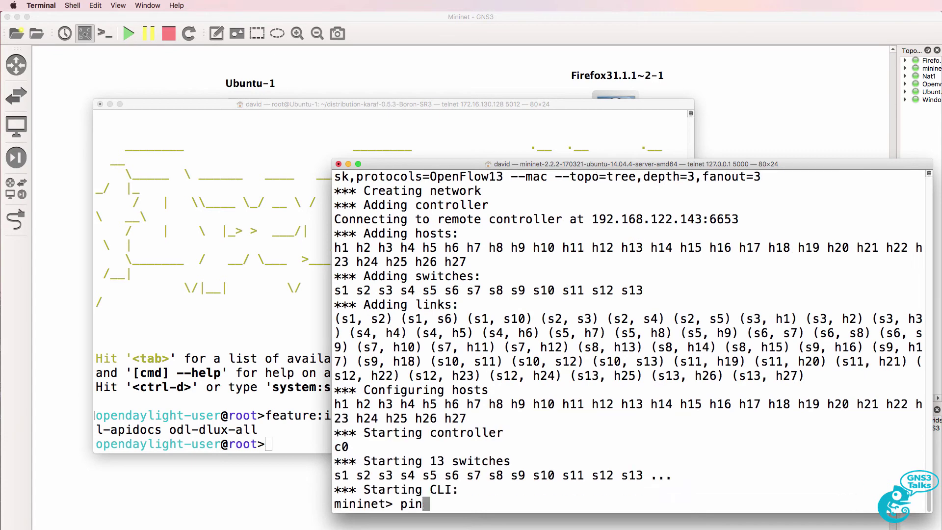
type("gall")
key("Return")
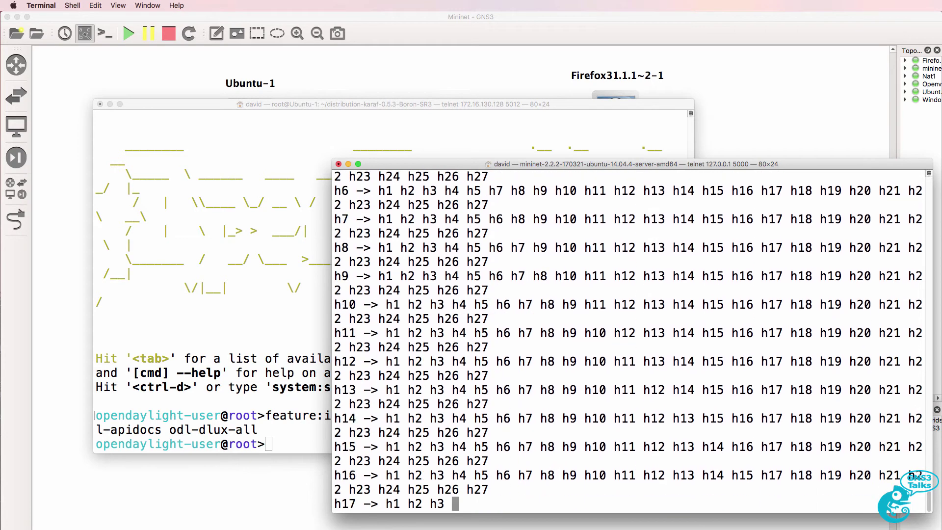
List the network links with net and highlight the h27 and s13 entries
type("net> net")
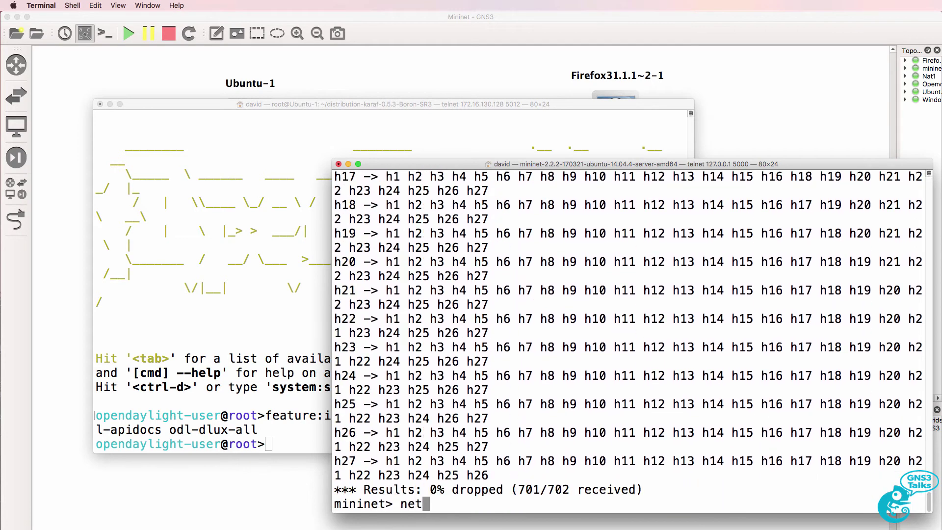
key("Return")
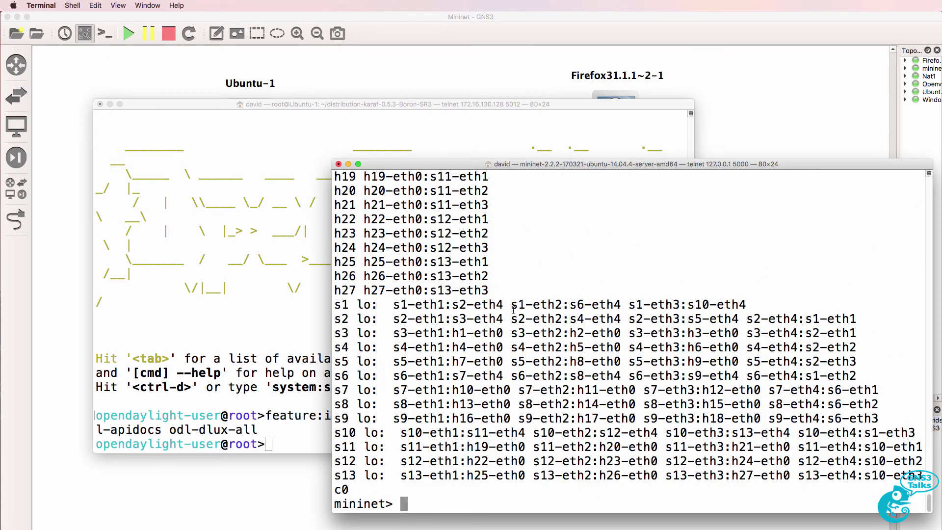
left_click_drag(494, 290, 324, 296)
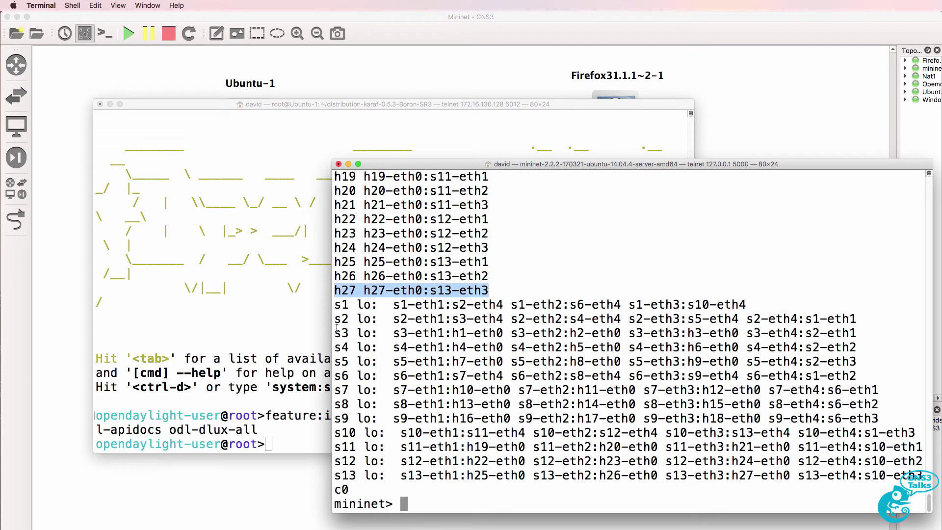
left_click_drag(355, 475, 331, 470)
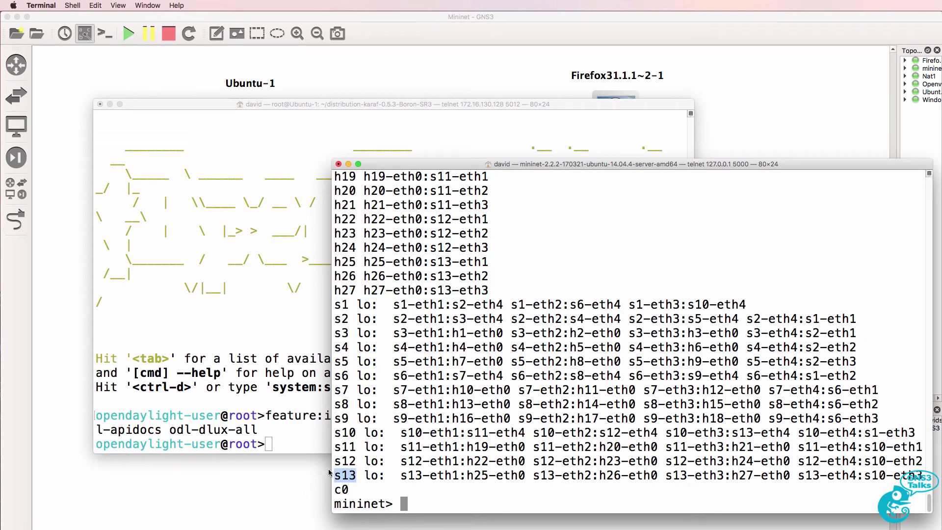
In DLUX, hide the side navigation and zoom and pan to openflow:9 and openflow:7 with their hosts
key("super+Tab")
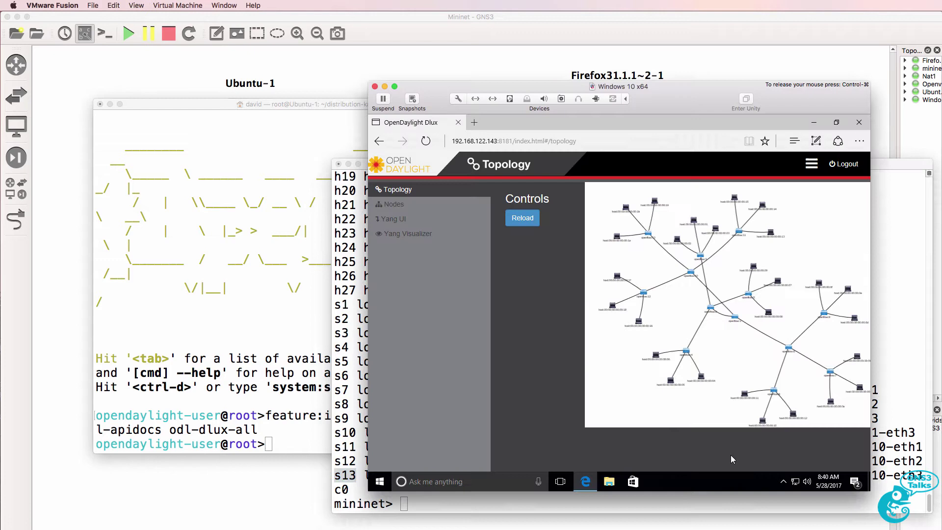
left_click(812, 169)
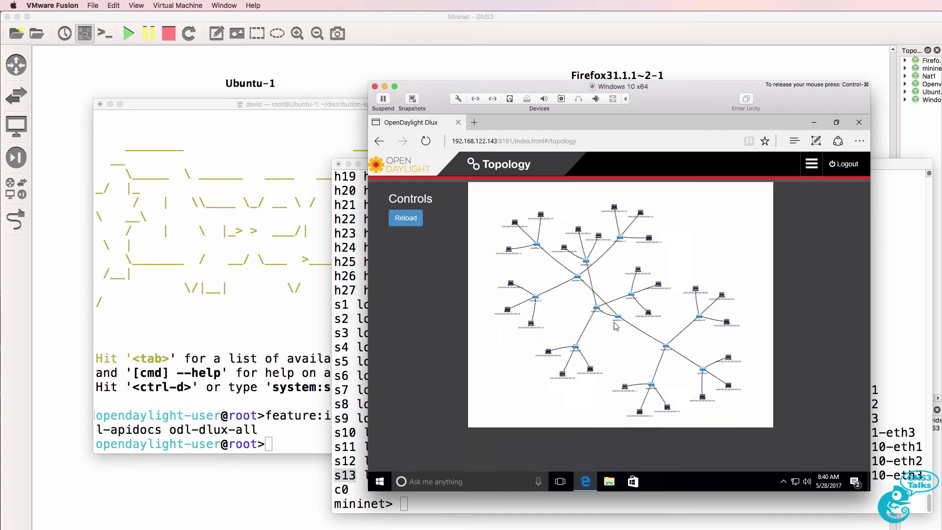
scroll(618, 323, "up", 5)
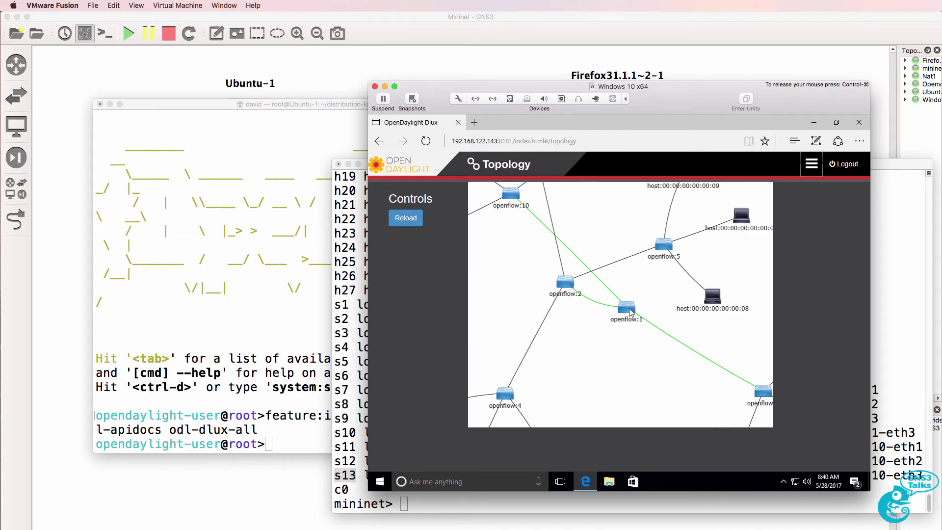
scroll(617, 325, "up", 3)
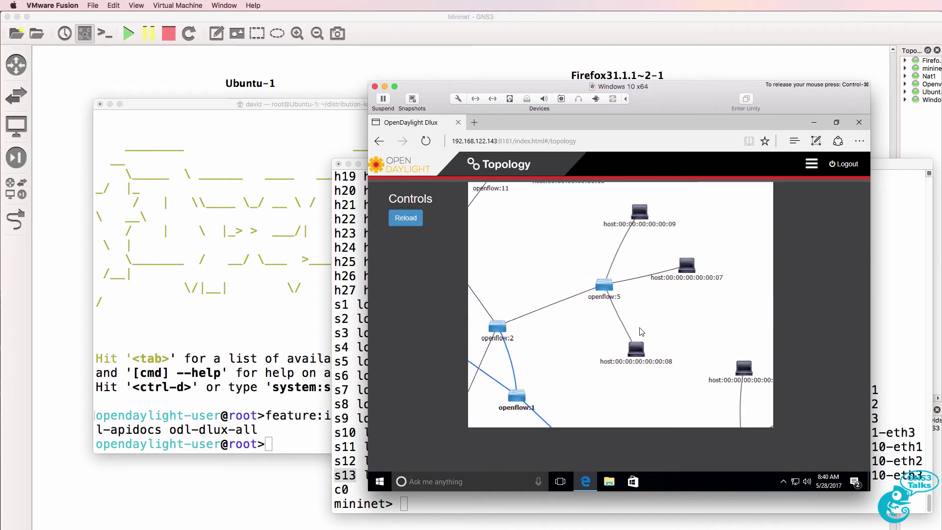
scroll(640, 303, "down", 5)
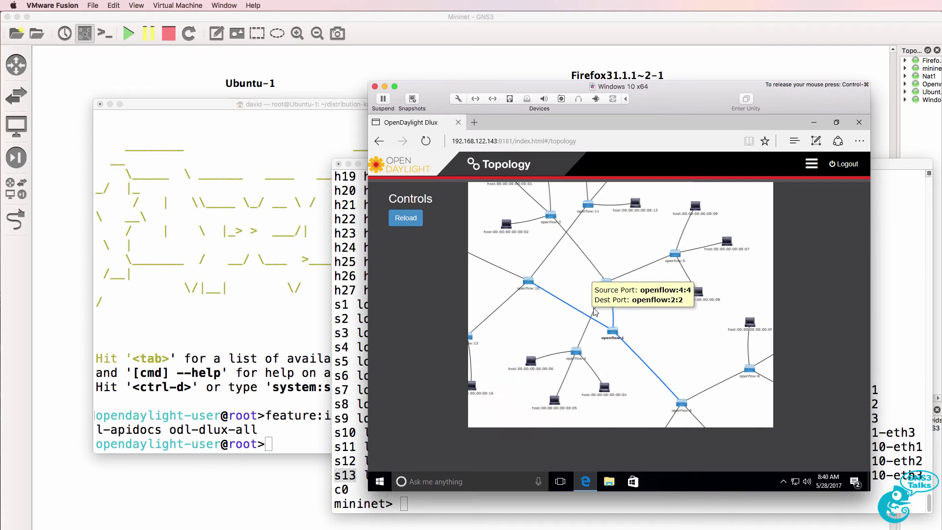
scroll(676, 316, "up", 3)
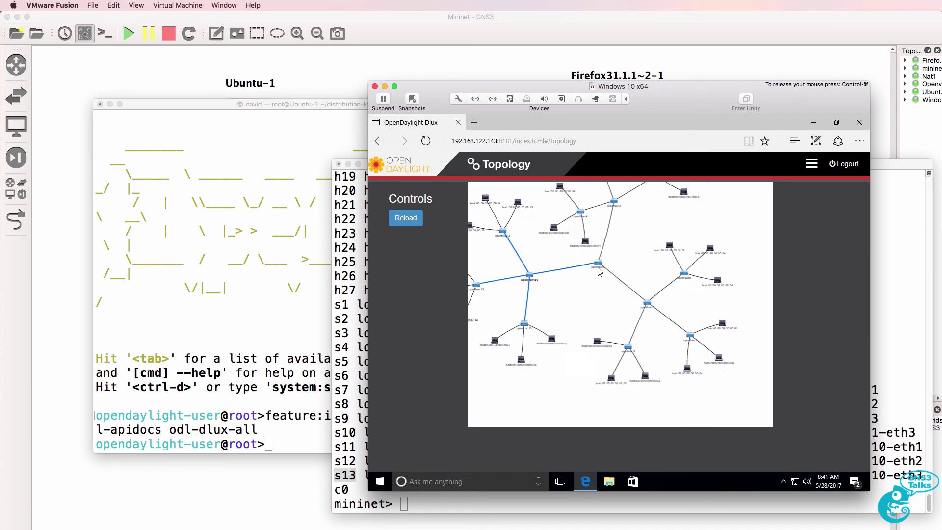
scroll(603, 280, "up", 4)
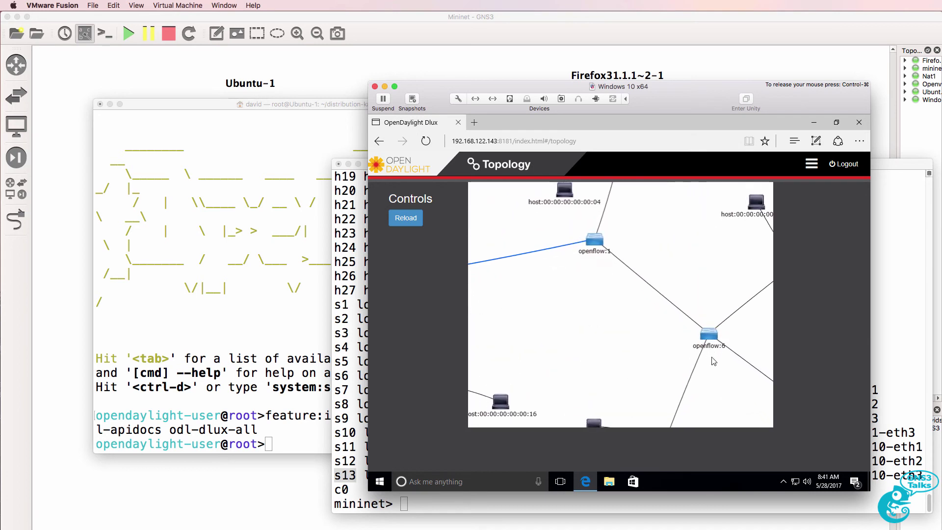
left_click_drag(711, 362, 625, 281)
left_click_drag(645, 341, 610, 266)
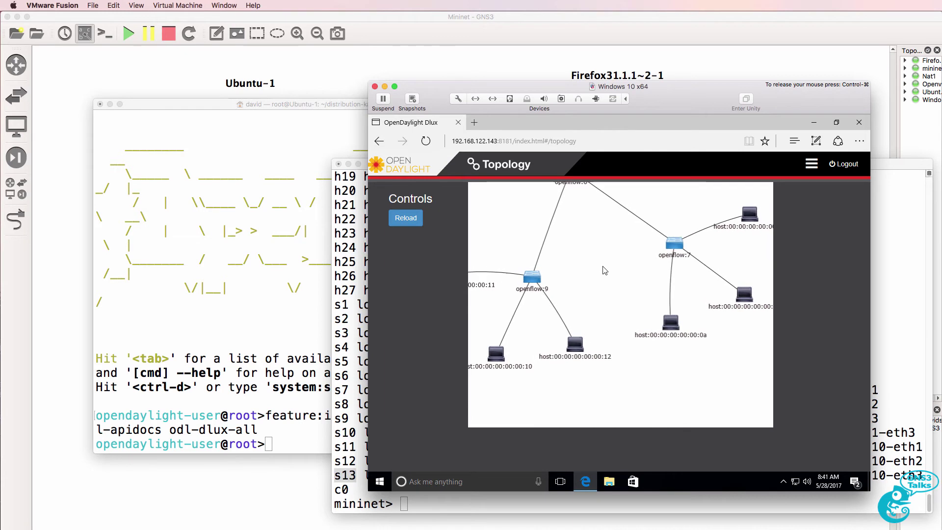
Exit Mininet and relaunch the depth-3 tree with fanout 4 (21 switches, 64 hosts)
left_click(353, 247)
type("exit")
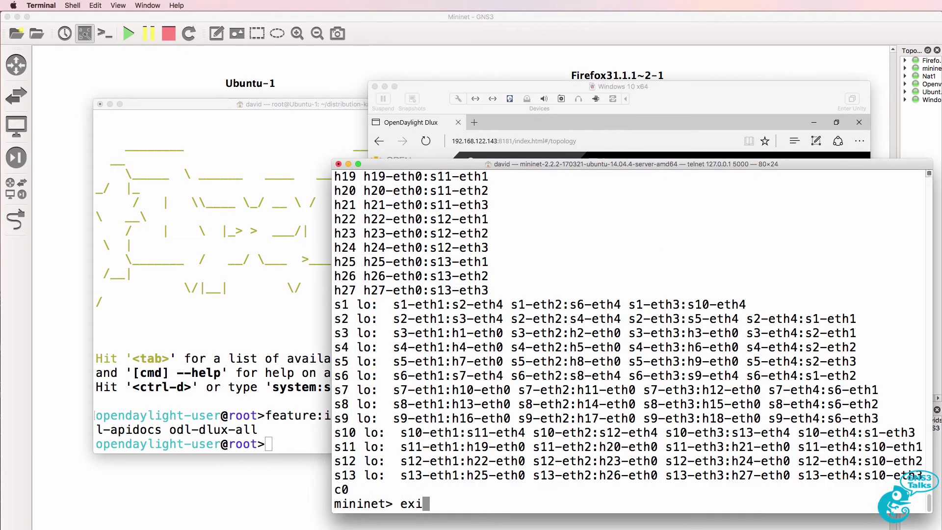
key("Return")
key("Up")
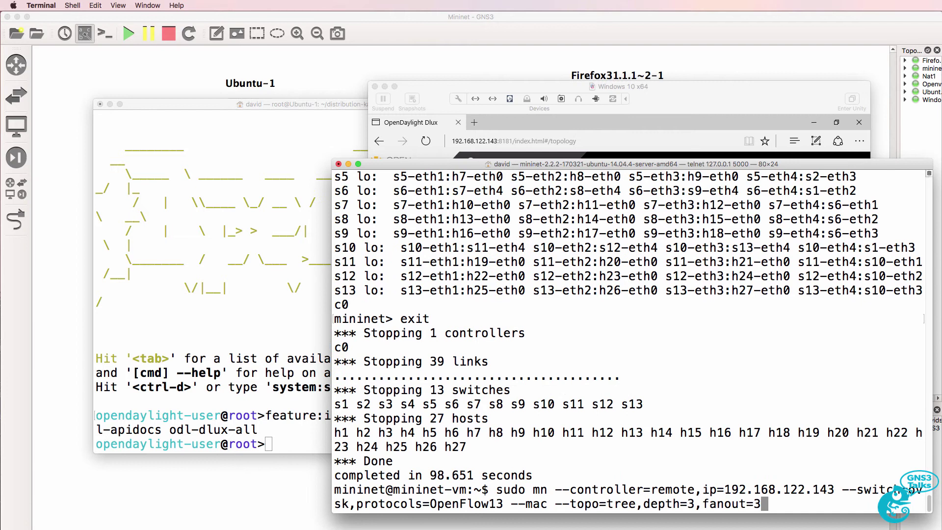
key("BackSpace")
type("4")
key("Return")
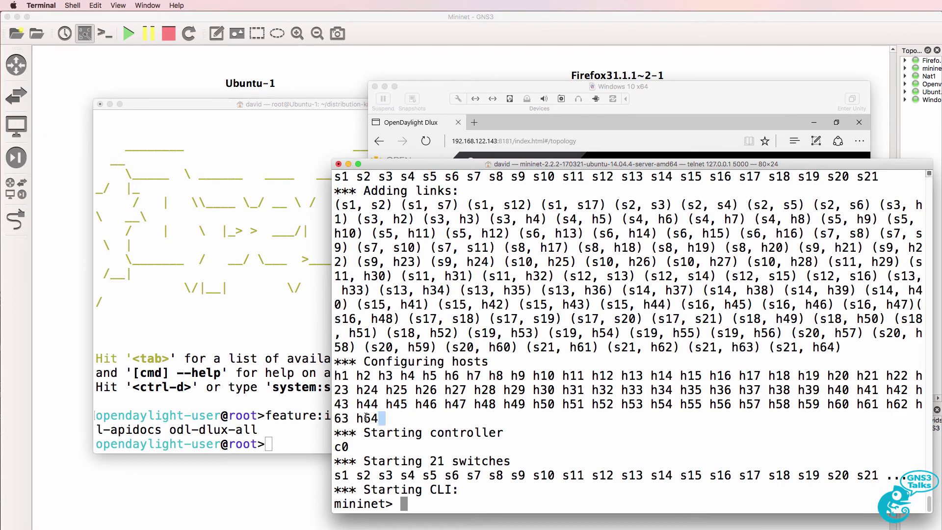
Run net and scroll through the link listing, highlighting the h63 and h64 links
left_click_drag(366, 417, 351, 416)
type("net")
key("Return")
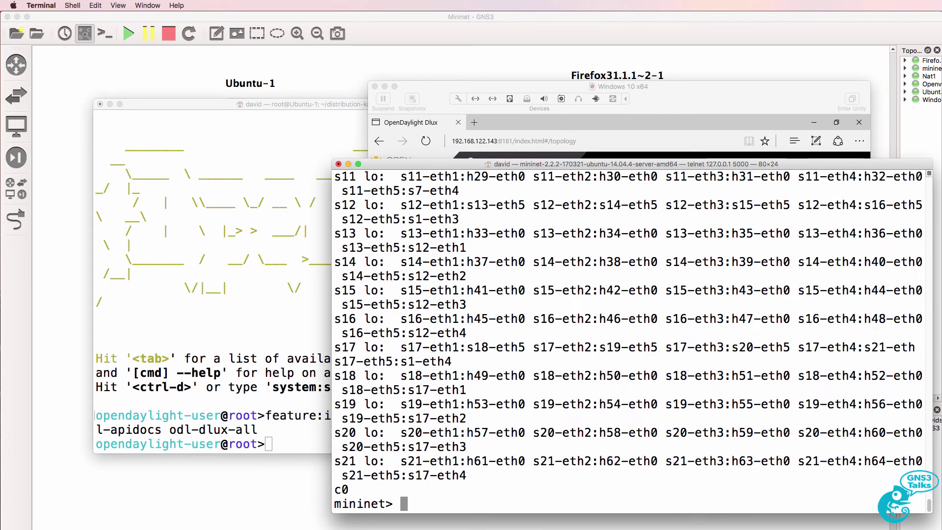
scroll(378, 410, "up", 15)
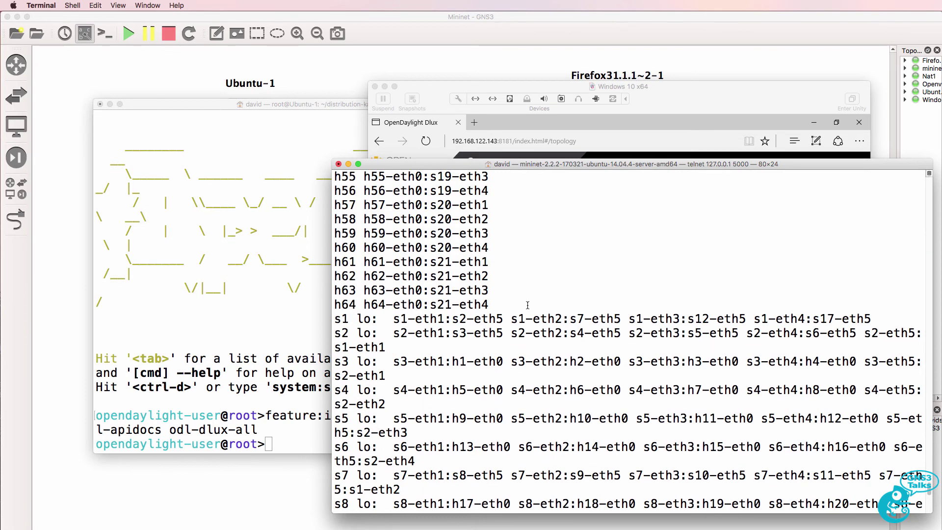
left_click_drag(527, 306, 337, 288)
left_click(427, 380)
scroll(426, 378, "down", 15)
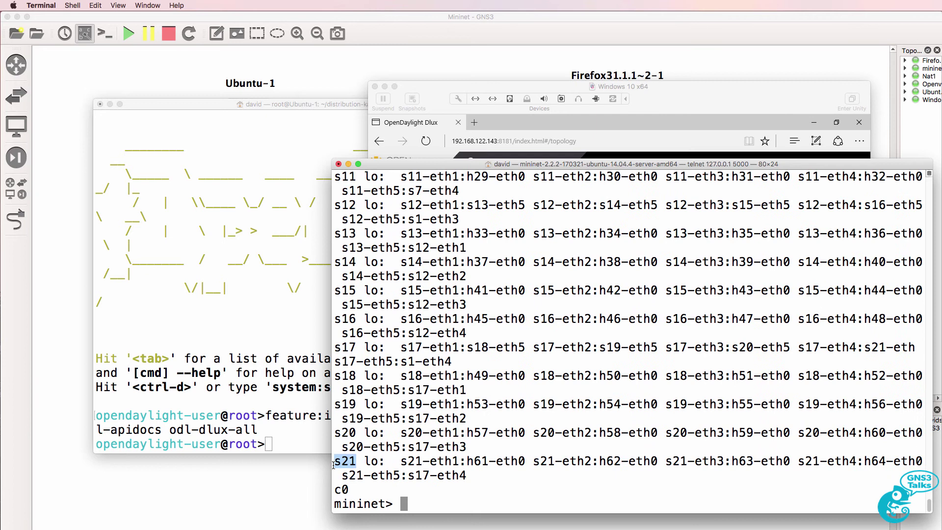
Reload the DLUX topology twice to draw openflow:1 with four switches, each feeding four more
left_click(634, 103)
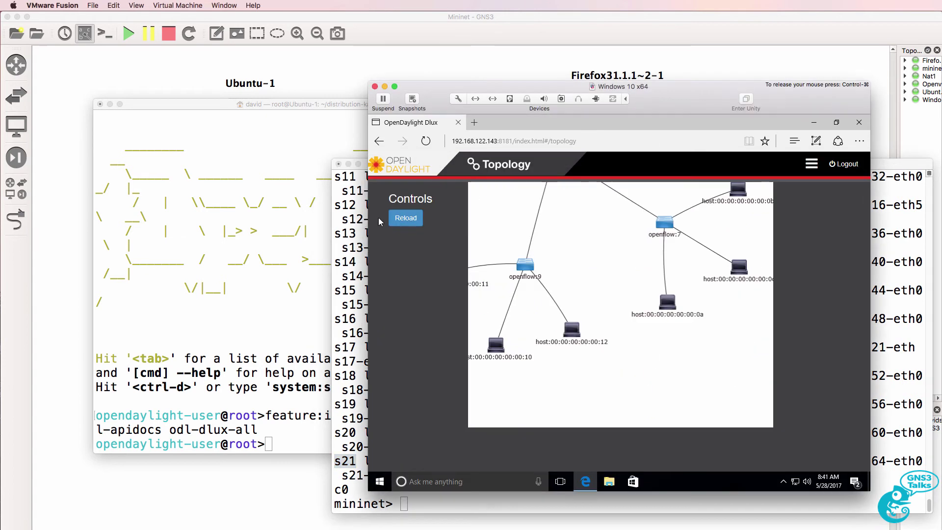
left_click(422, 219)
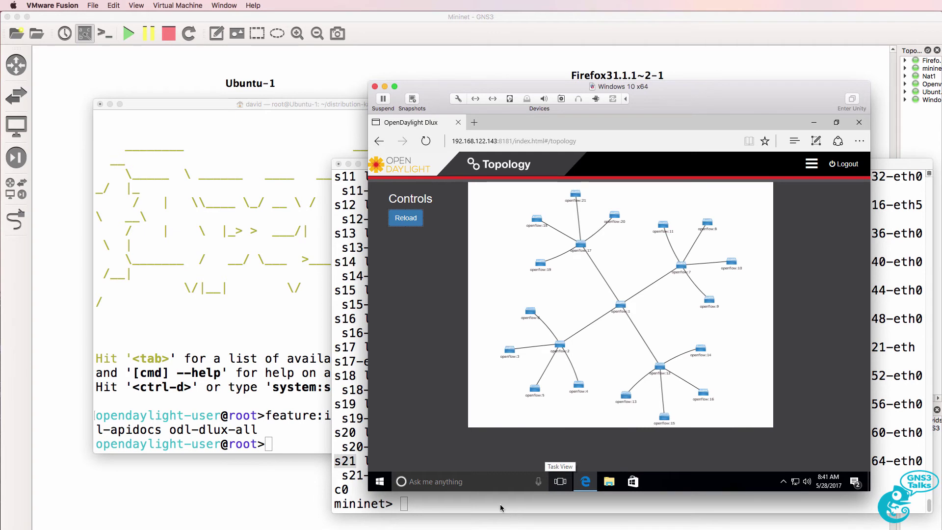
left_click(411, 221)
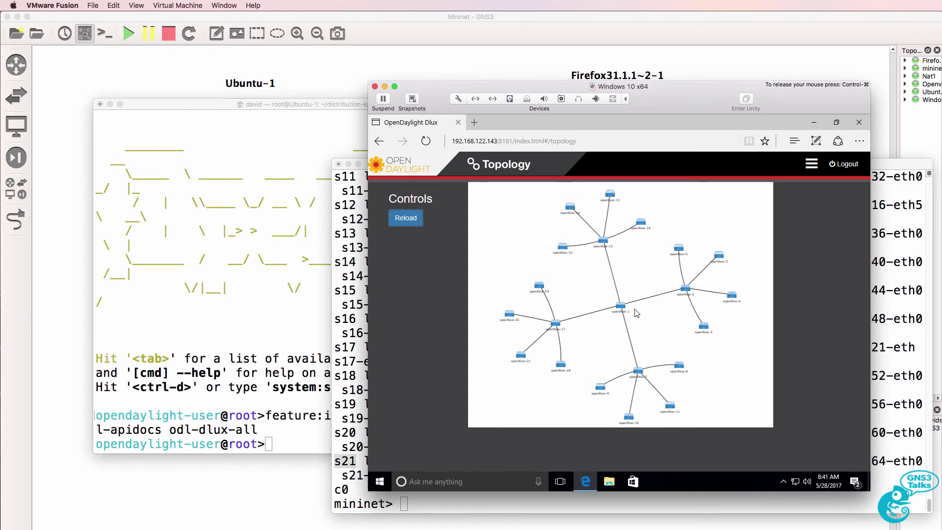
Exit the fanout-4 network and relaunch Mininet with fanout=8, giving 73 switches and 512 hosts
left_click(433, 508)
type("exit")
key("Return")
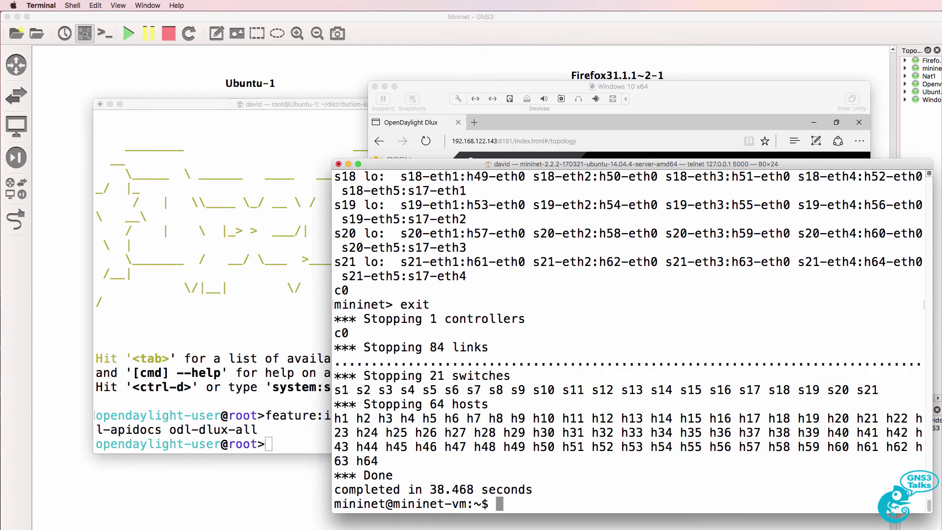
key("Up")
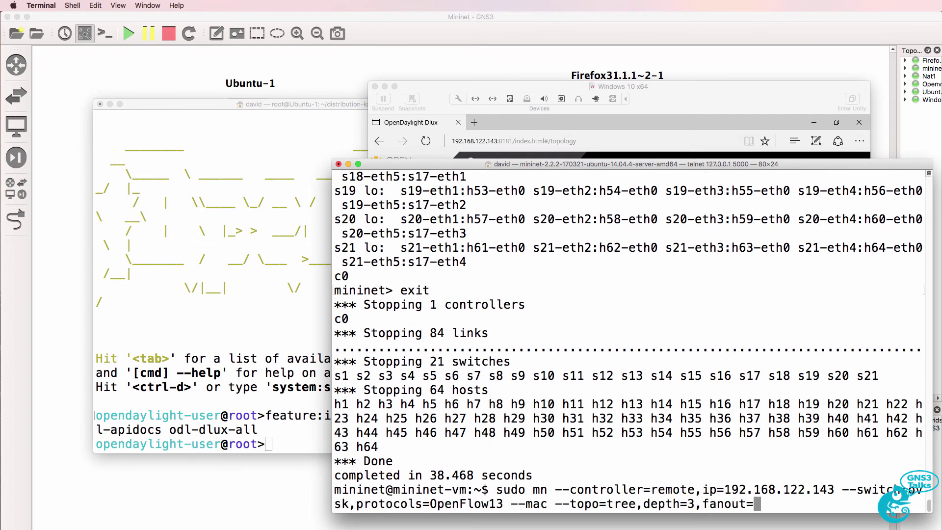
key("Return")
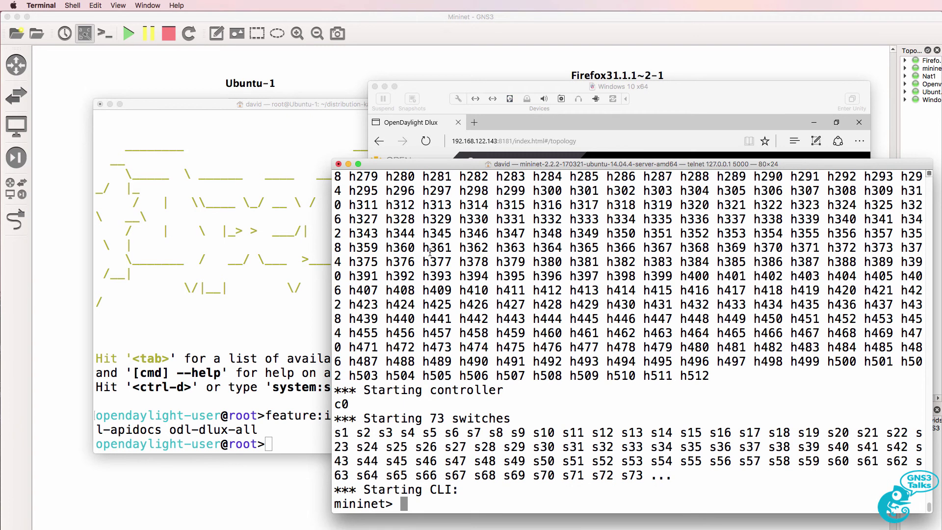
Reload the DLUX topology for the fanout-8 network, zoom in, and highlight openflow:20
left_click(691, 120)
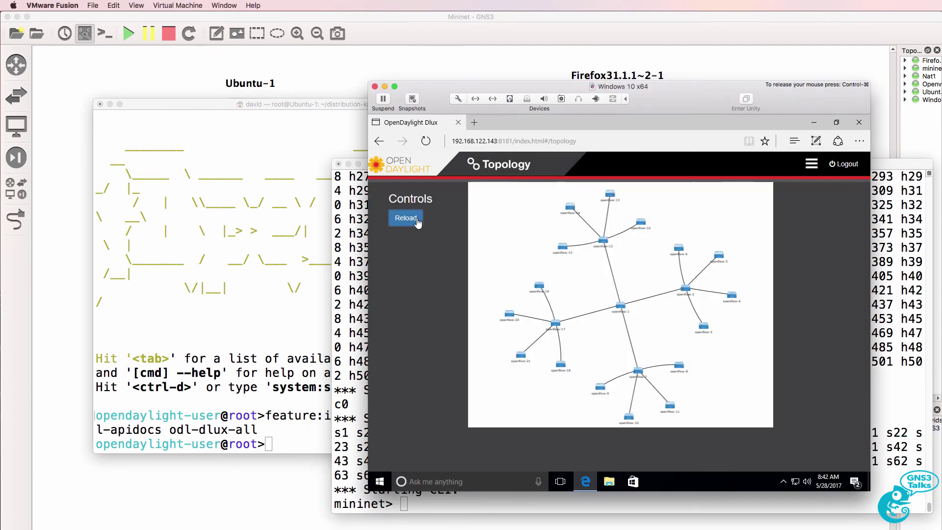
left_click(417, 221)
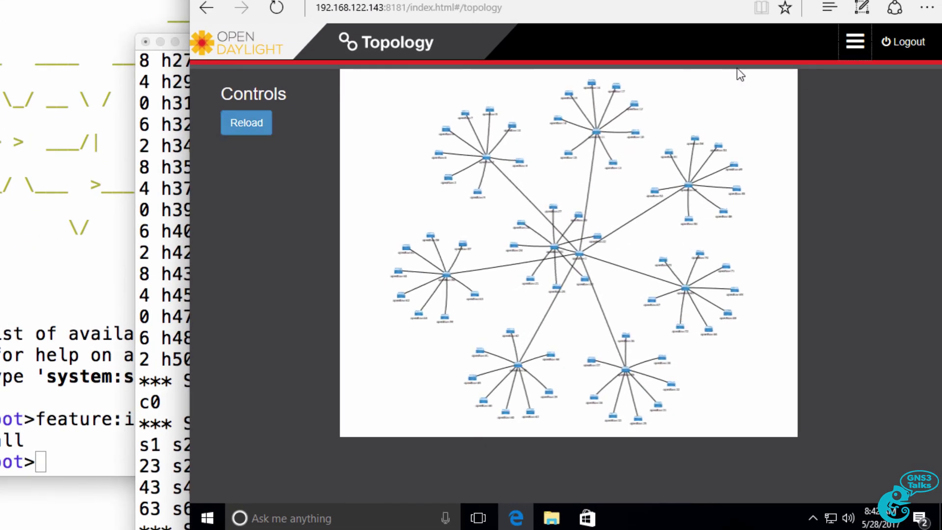
scroll(703, 275, "up", 5)
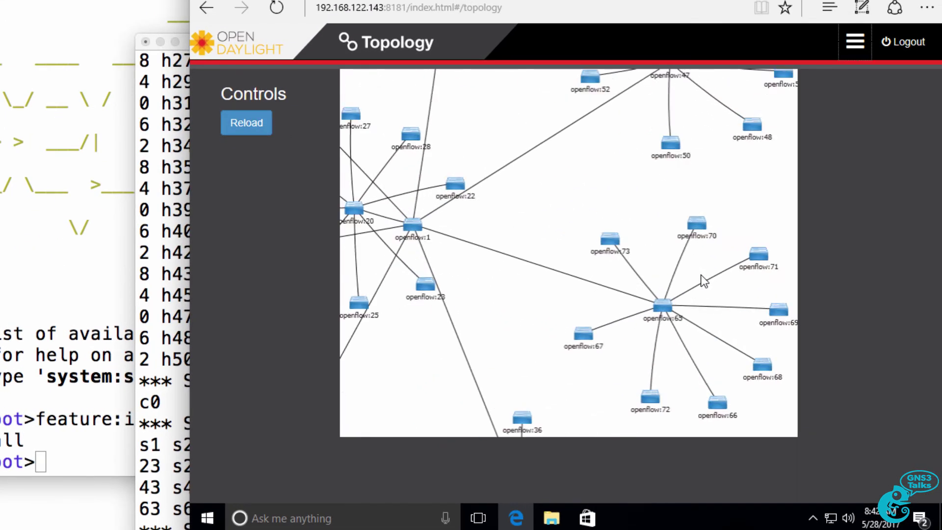
scroll(700, 273, "down", 5)
scroll(528, 210, "up", 4)
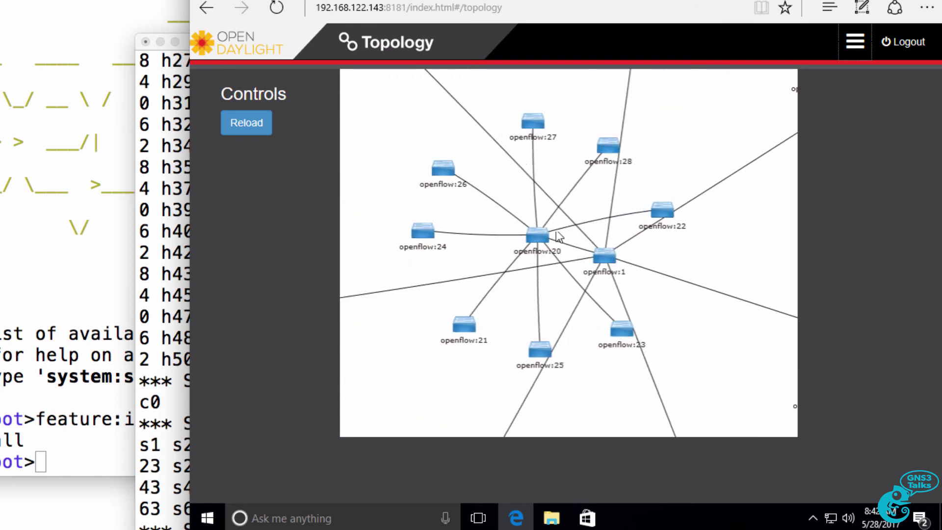
left_click(537, 233)
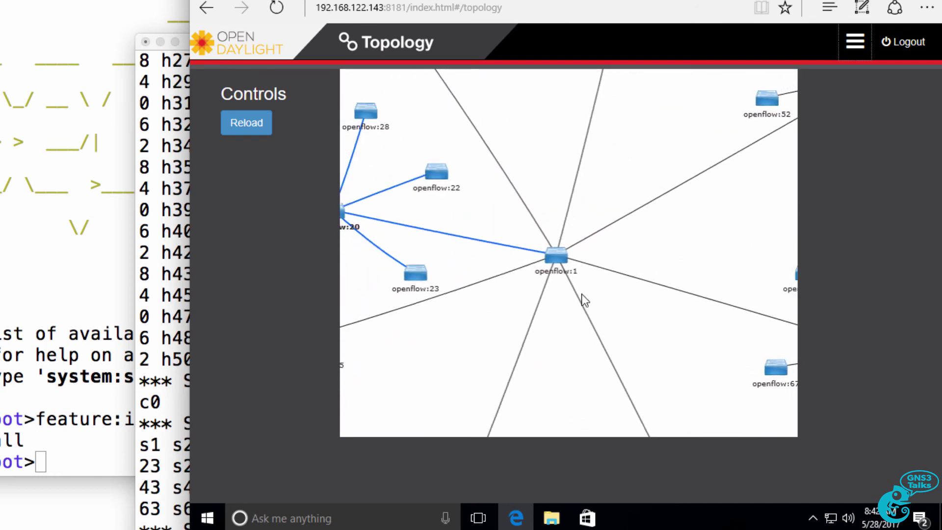
Pan to openflow:65's cluster and drag the openflow:20 cluster to the upper left
left_click_drag(620, 230, 473, 184)
scroll(498, 223, "down", 3)
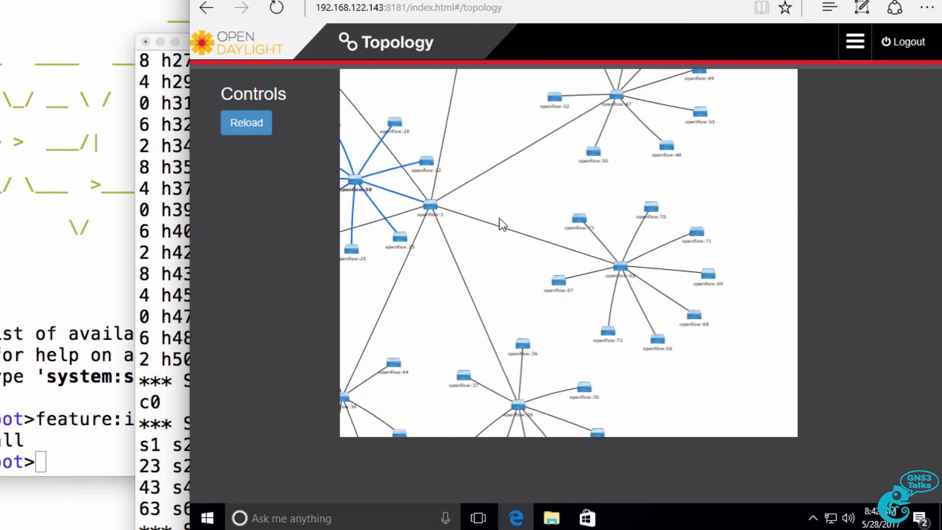
scroll(500, 217, "down", 2)
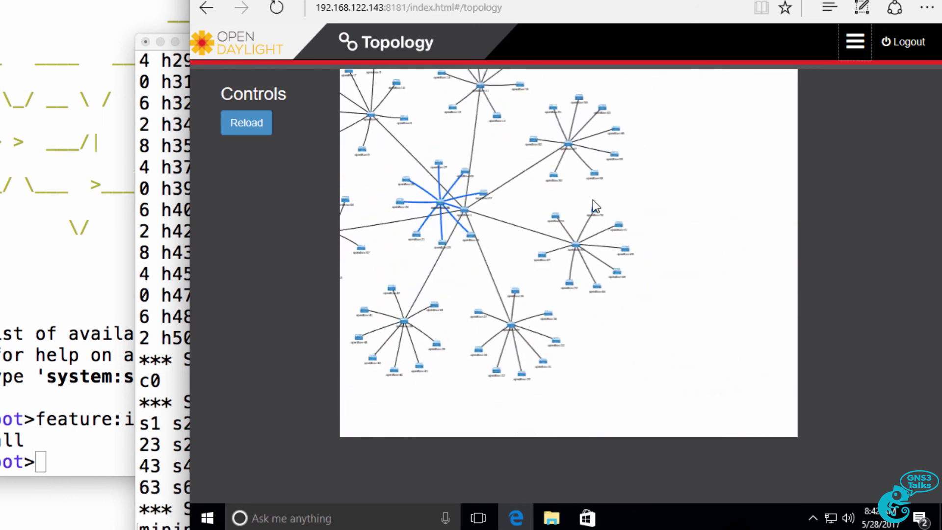
left_click_drag(539, 208, 654, 218)
left_click_drag(575, 217, 373, 167)
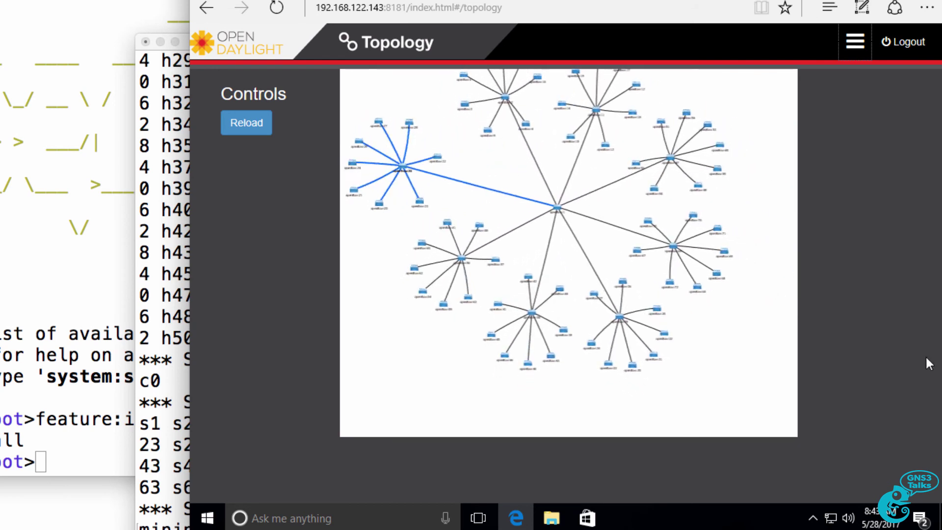
scroll(707, 260, "up", 5)
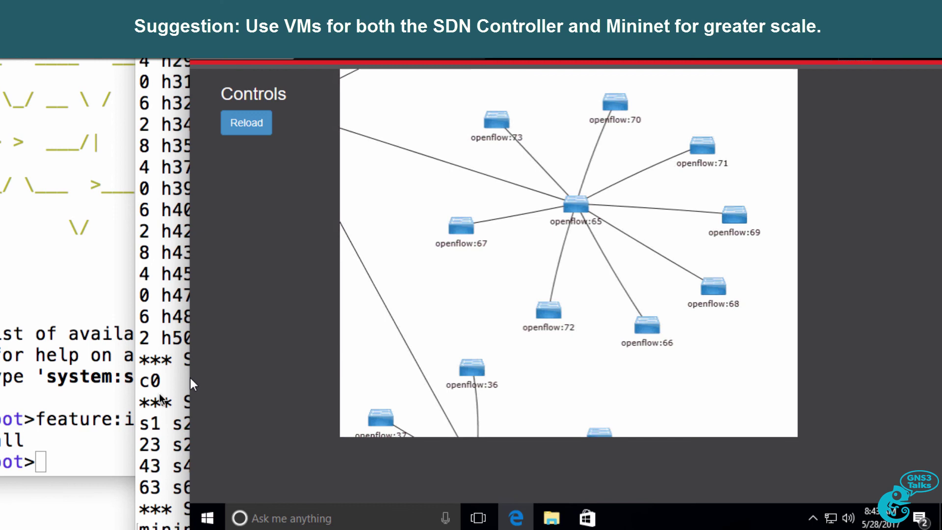
Reload the topology to redraw the full fanout-8 tree: a hub with eight clusters of eight switches
left_click(251, 123)
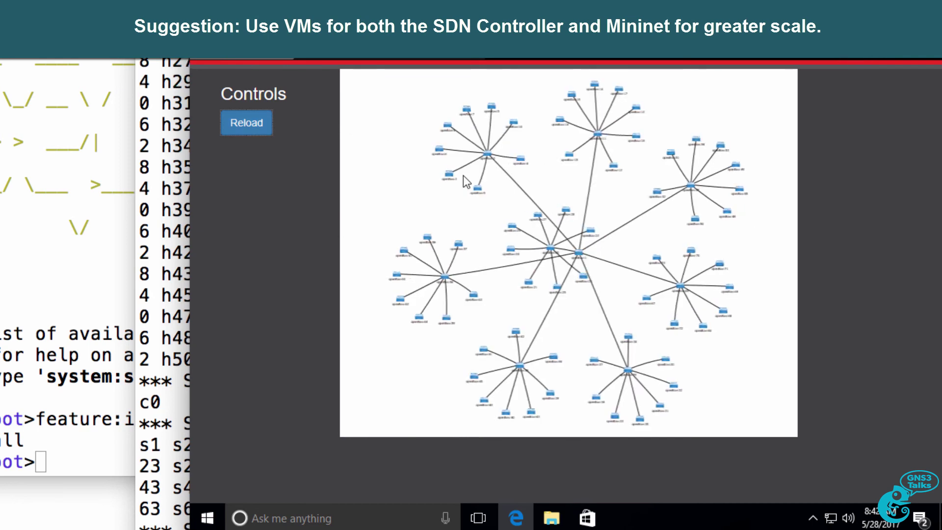